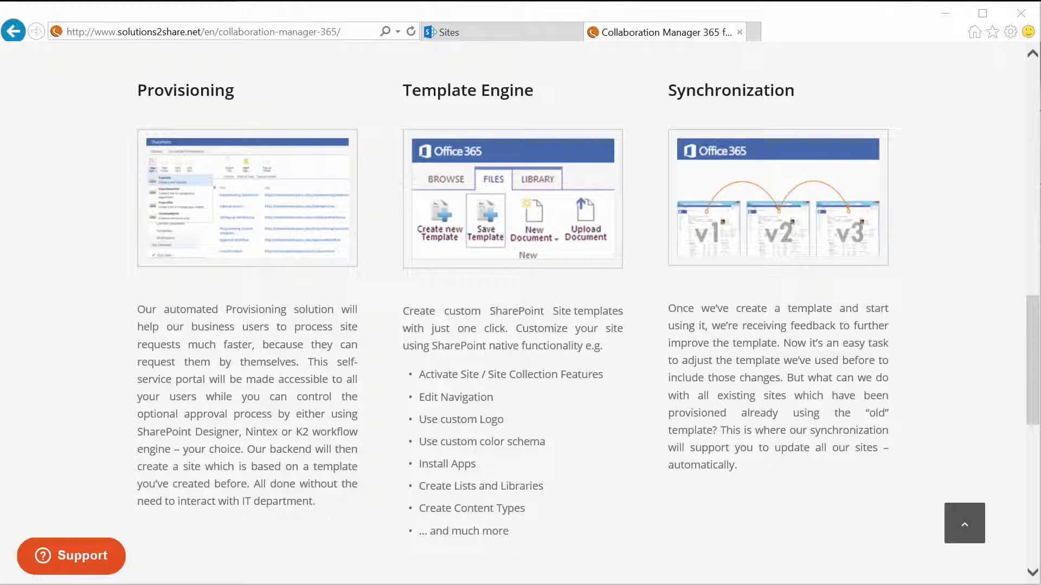
# Step: Switch to the SharePoint Sites page and check which account is signed in
pyautogui.click(499, 30)
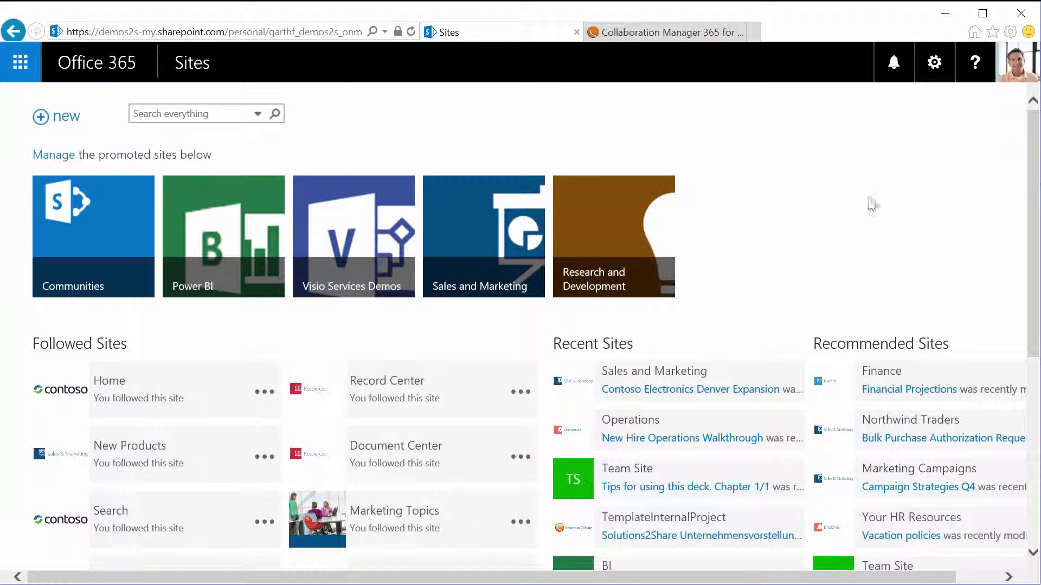
pyautogui.click(1017, 79)
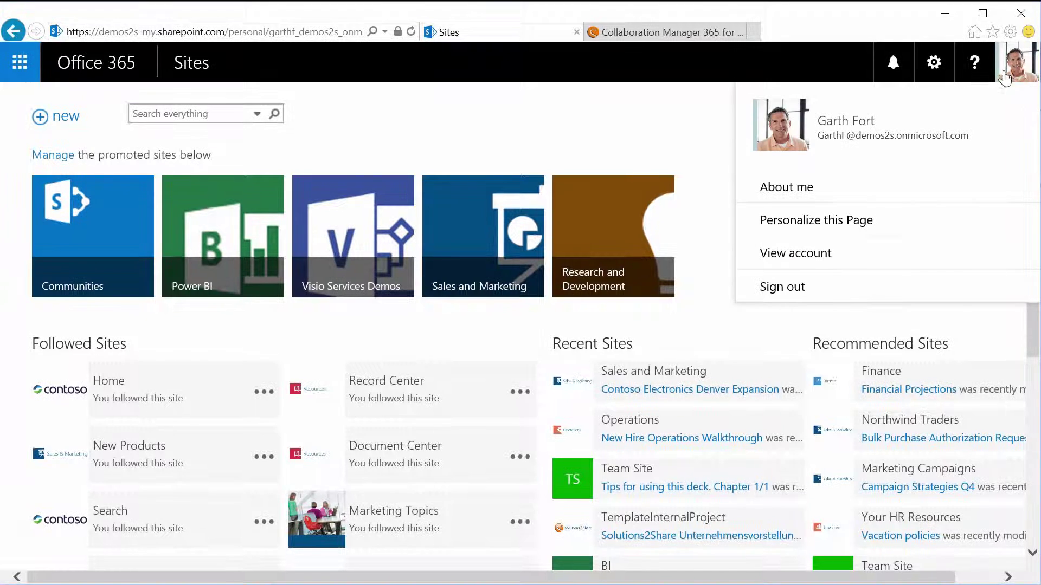
pyautogui.click(675, 108)
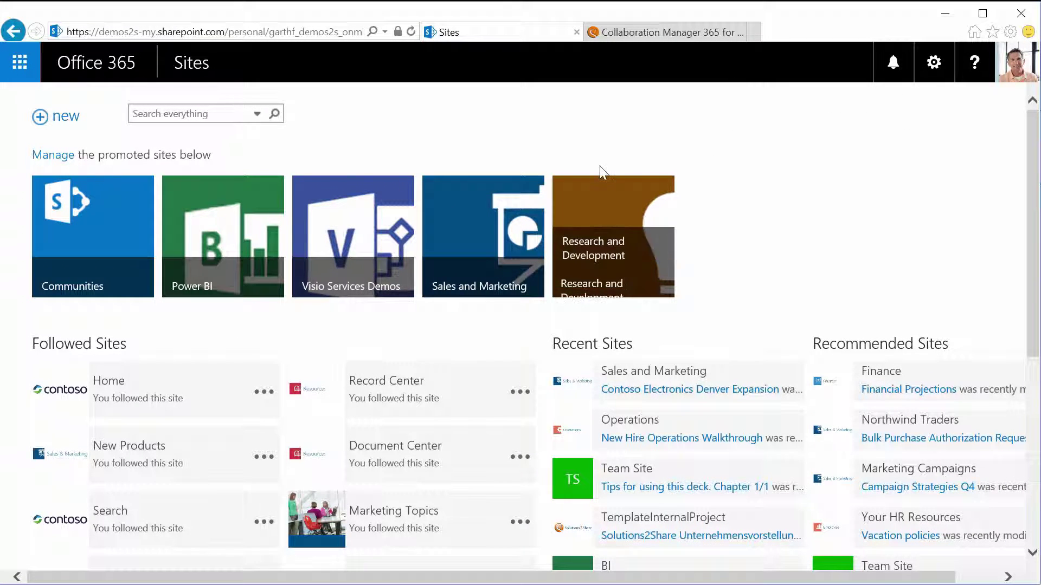
# Step: Start a new workspace request on the Self Service site reached from the Contoso home site, and title it Demo CM365
pyautogui.click(108, 381)
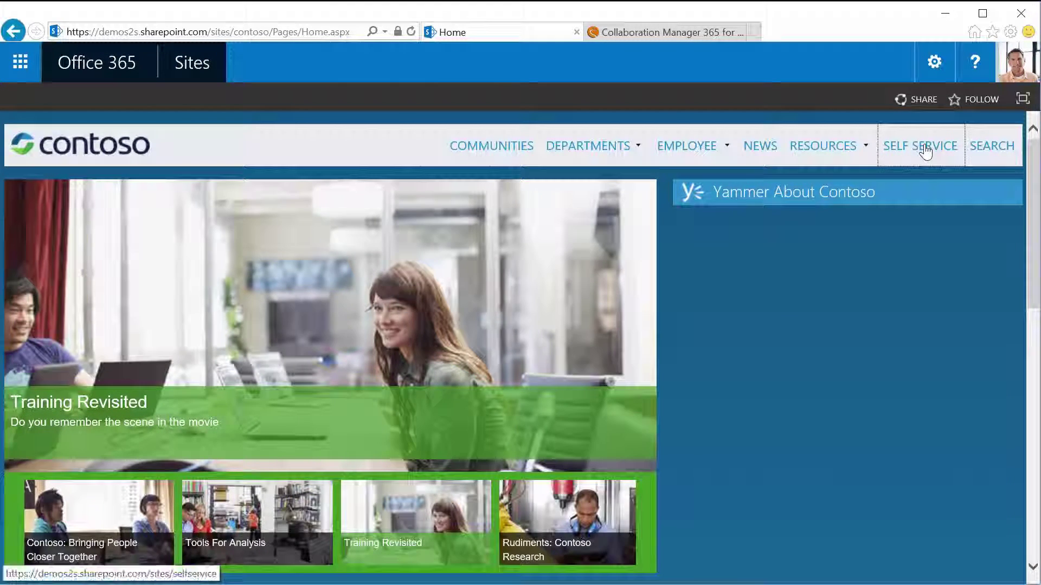
pyautogui.click(925, 152)
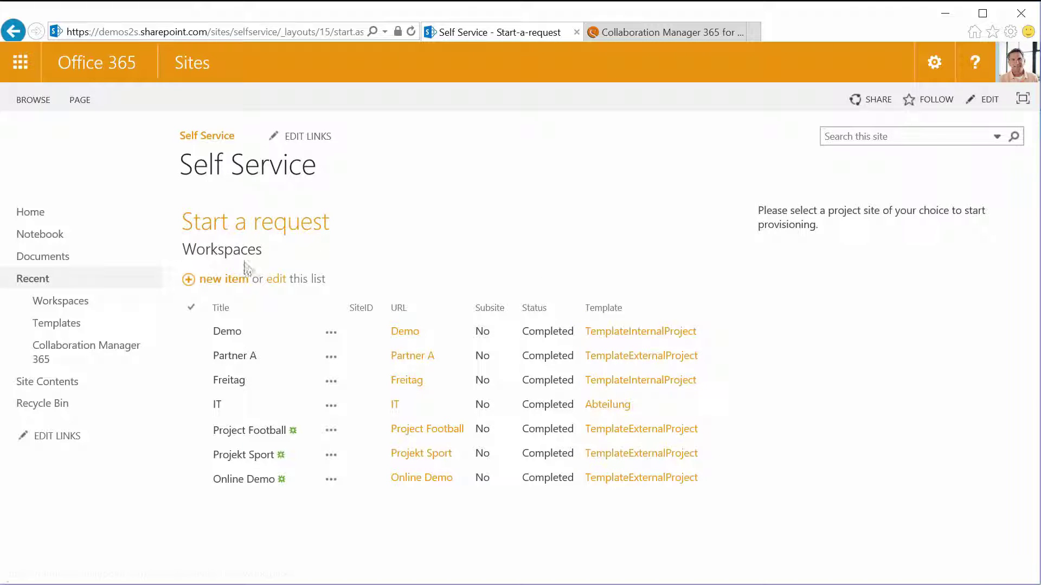
pyautogui.click(214, 287)
pyautogui.click(394, 224)
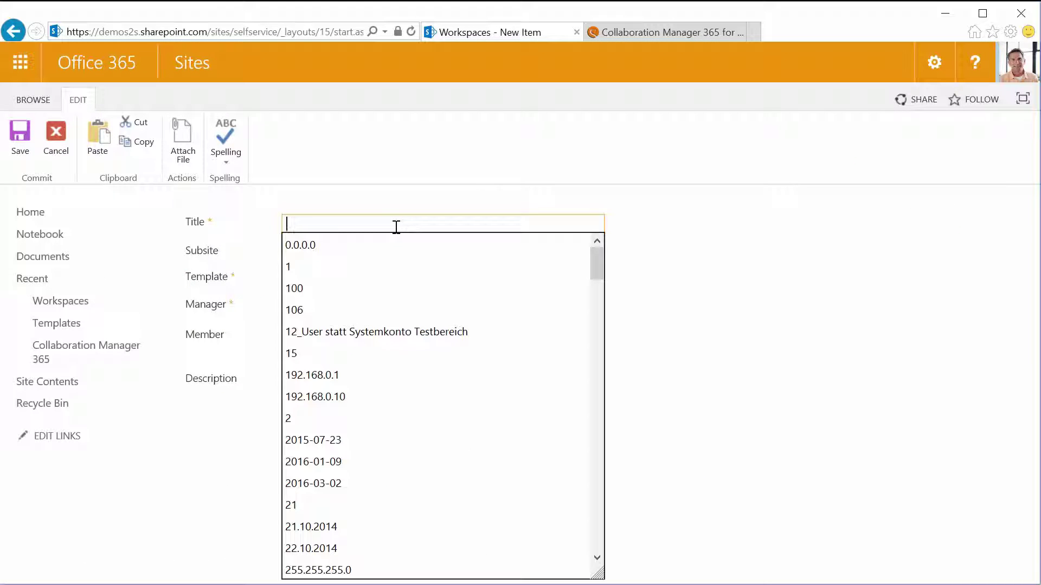
pyautogui.write('Demo')
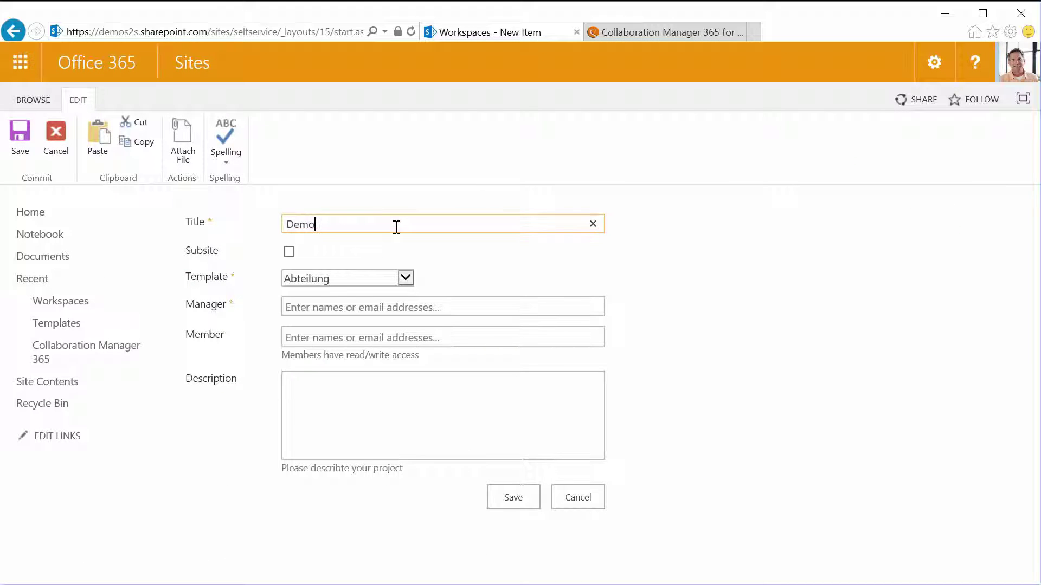
pyautogui.write(' CM365')
pyautogui.click(491, 251)
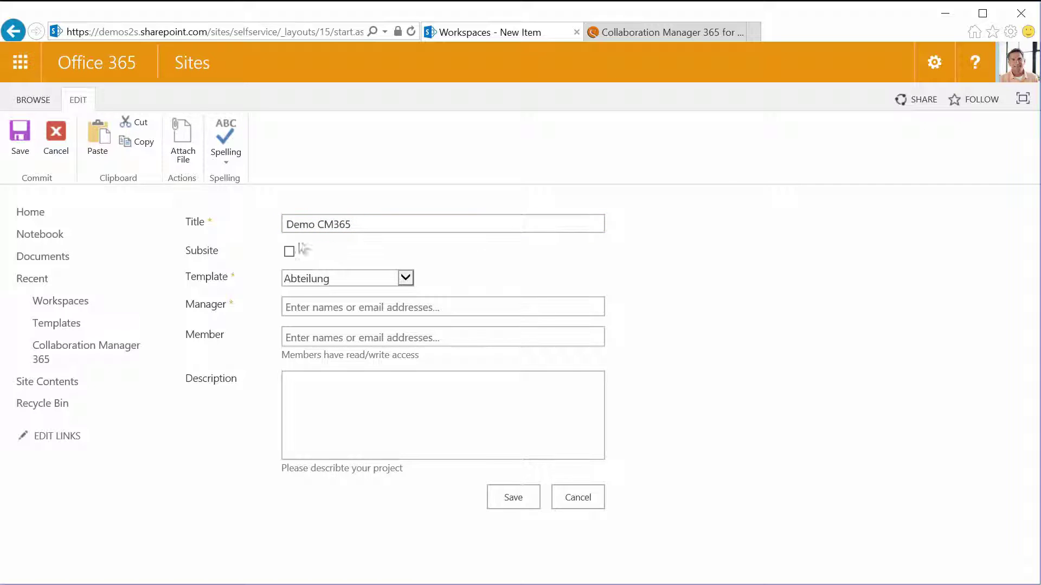
# Step: Set the workspace request's template to TemplateExternalProject
pyautogui.click(384, 277)
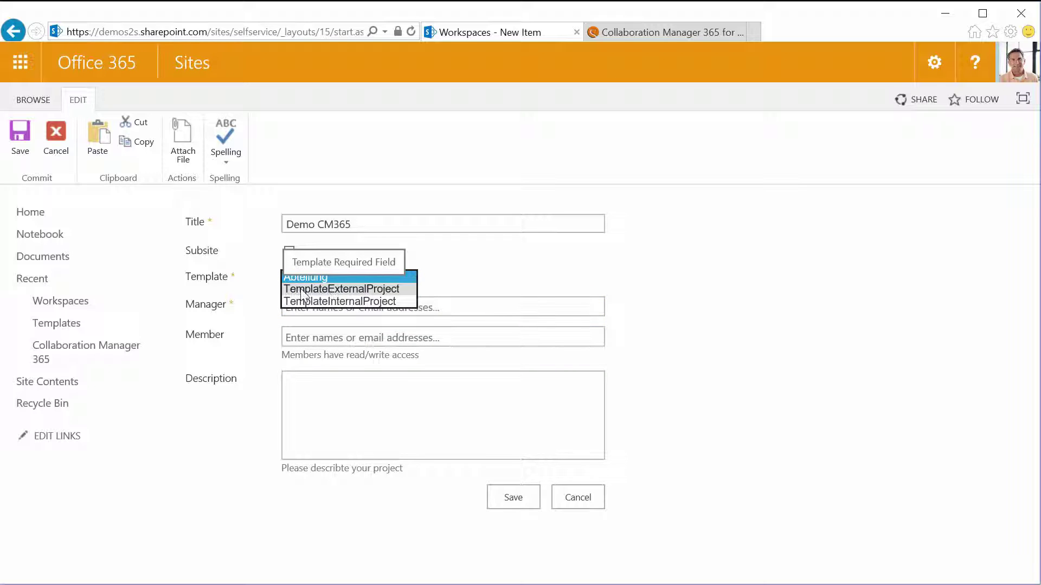
pyautogui.click(302, 294)
pyautogui.click(407, 276)
pyautogui.click(485, 279)
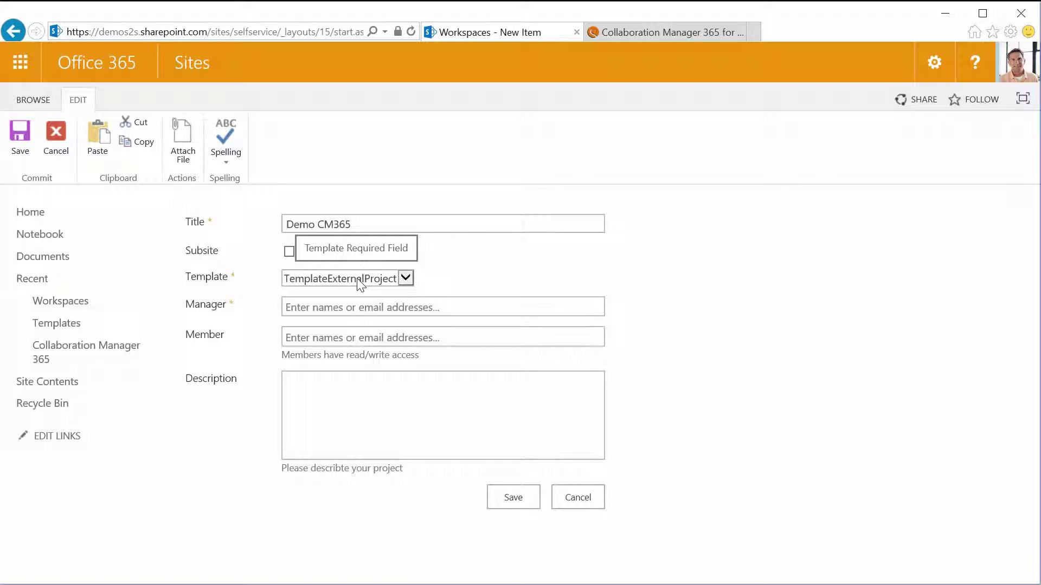
# Step: Assign a manager and a member to the workspace request by choosing the matching people suggestions
pyautogui.press('Tab')
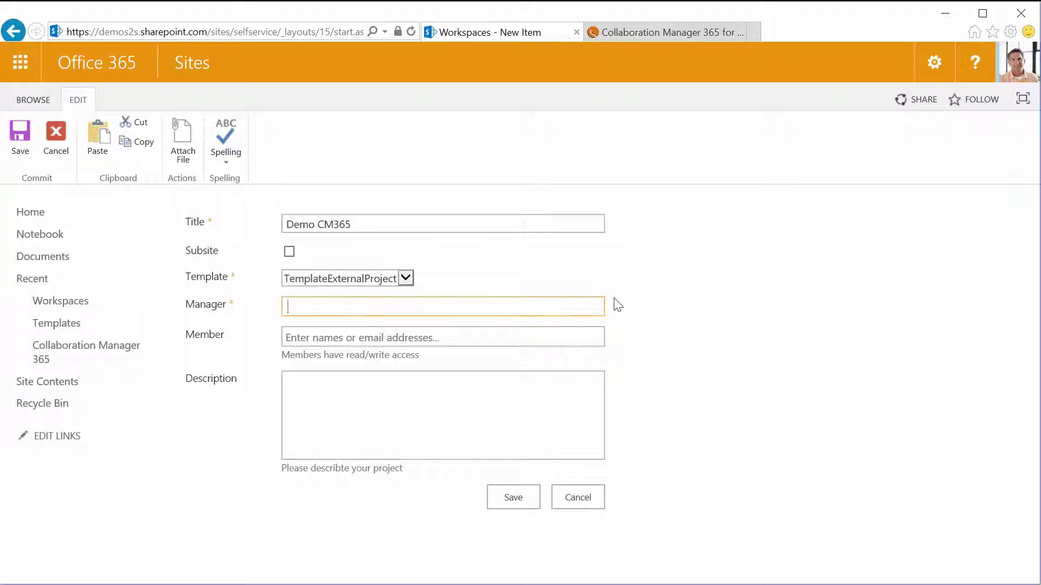
pyautogui.write('gar')
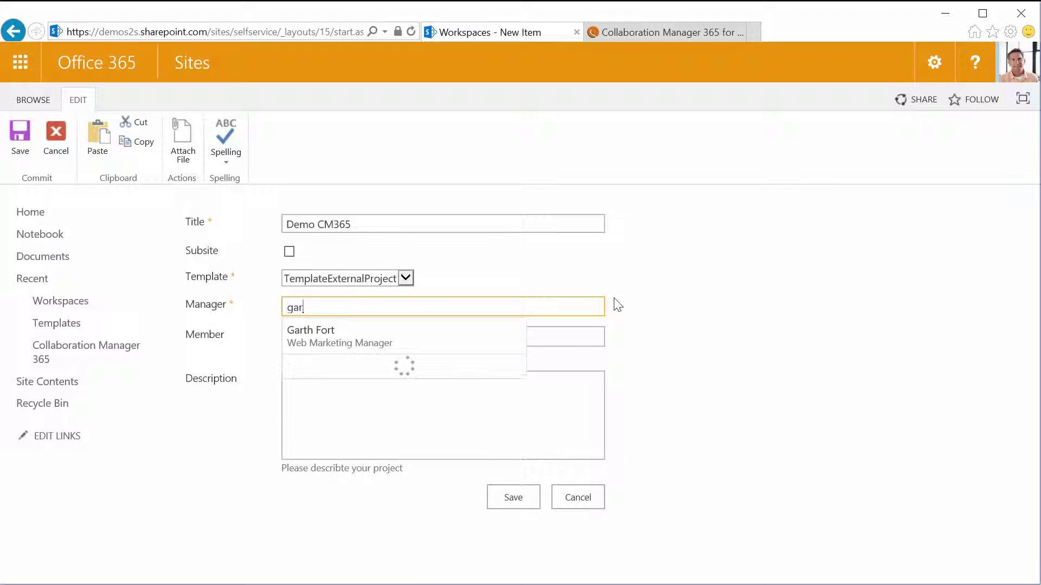
pyautogui.click(384, 342)
pyautogui.click(360, 338)
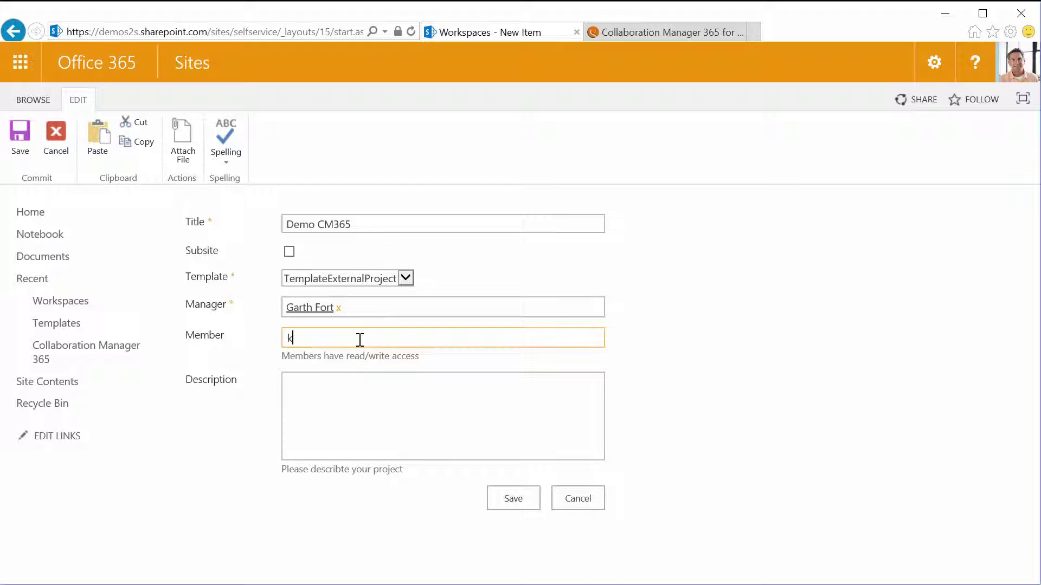
pyautogui.write('kat')
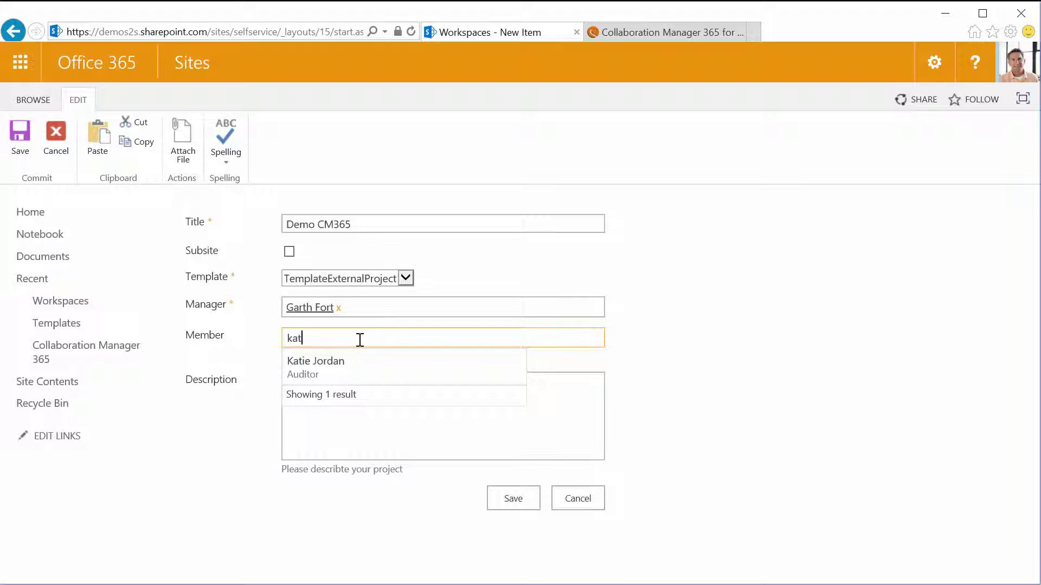
pyautogui.click(325, 373)
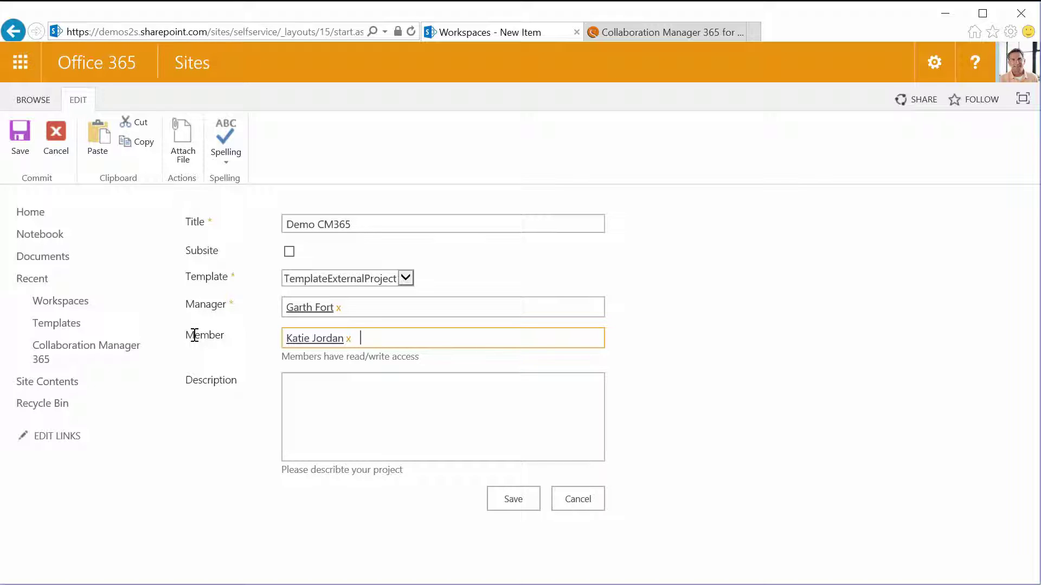
# Step: Enter Example as the project description and save the workspace request
pyautogui.click(380, 429)
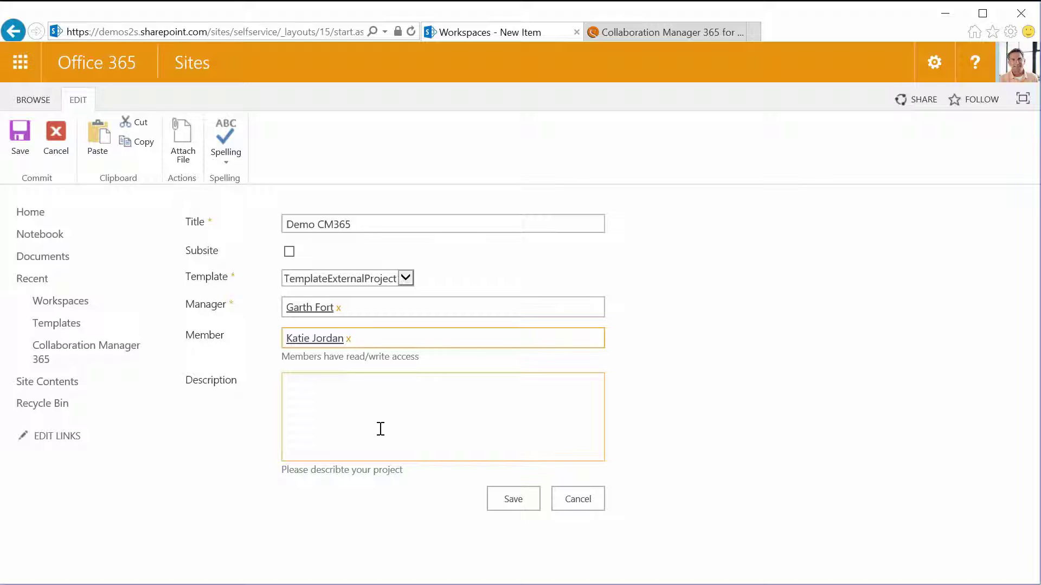
pyautogui.write('Example')
pyautogui.click(655, 415)
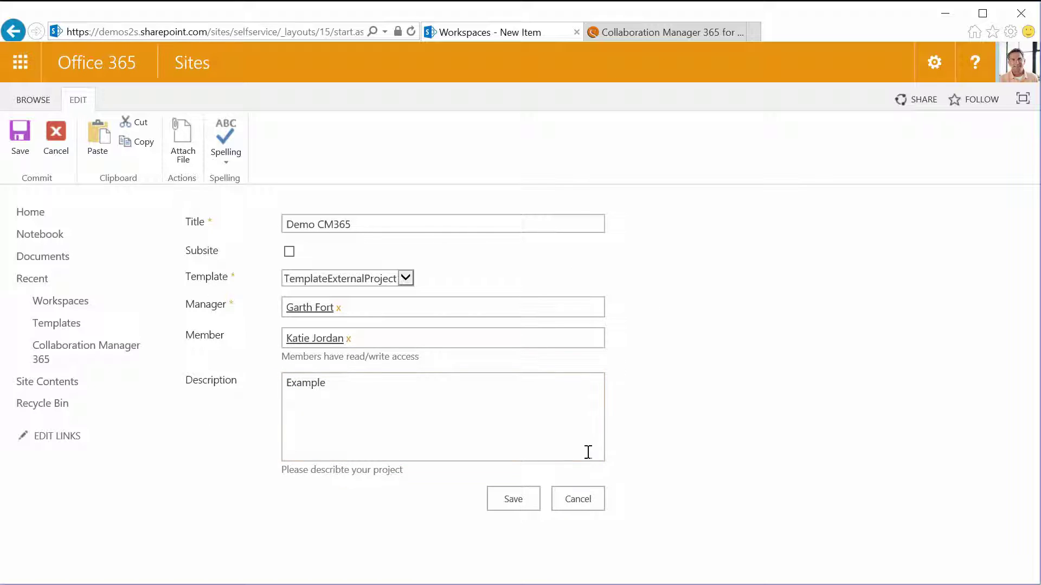
pyautogui.click(522, 501)
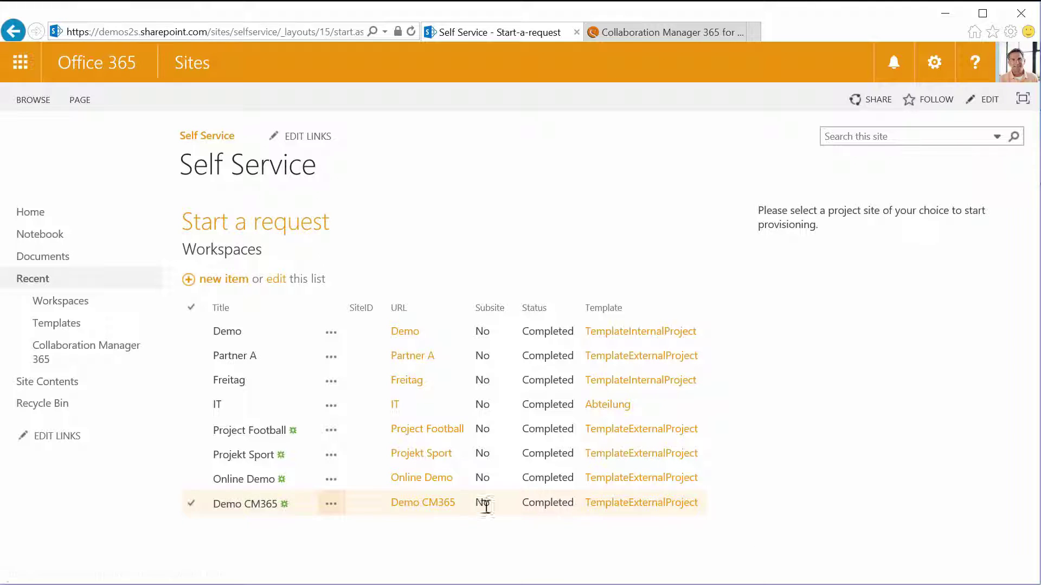
# Step: Open the site of the Demo CM365 workspace in a separate tab and switch to it
pyautogui.keyDown('ctrl'); pyautogui.click(425, 507); pyautogui.keyUp('ctrl')
pyautogui.hotkey('ctrl', 'Tab')
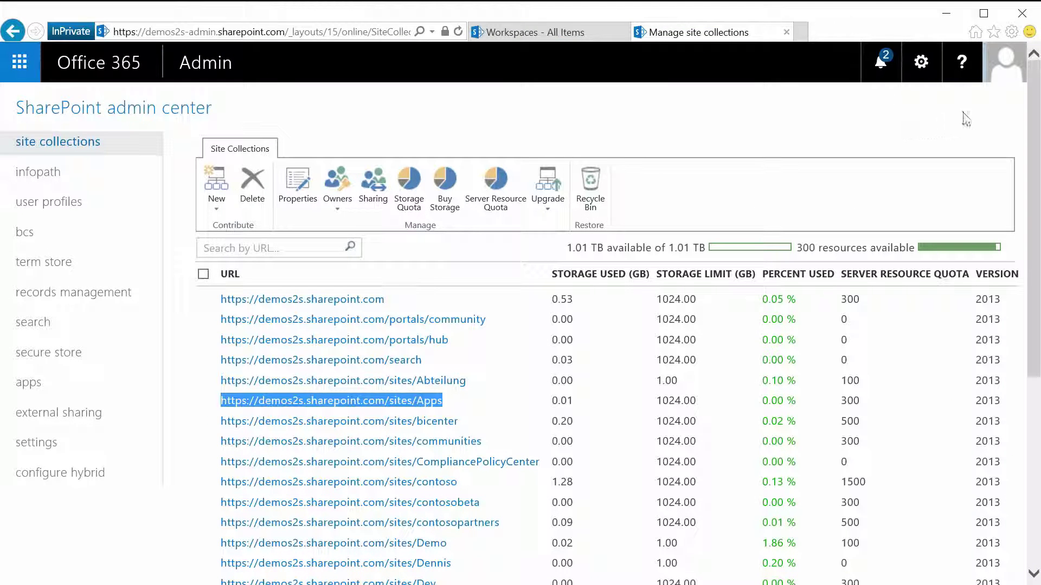
# Step: Check which account is signed in to the SharePoint admin center
pyautogui.click(995, 73)
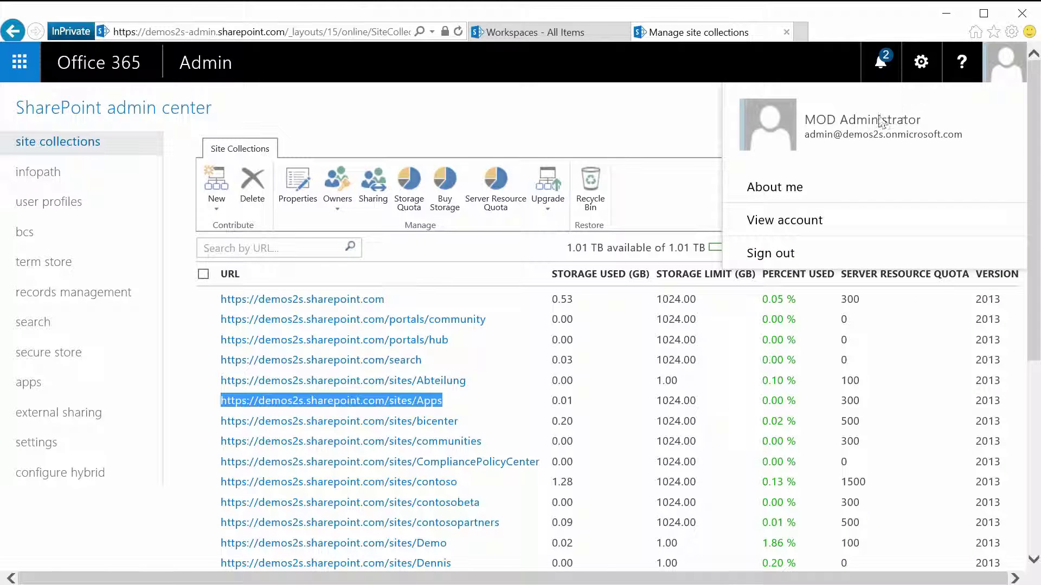
pyautogui.click(563, 130)
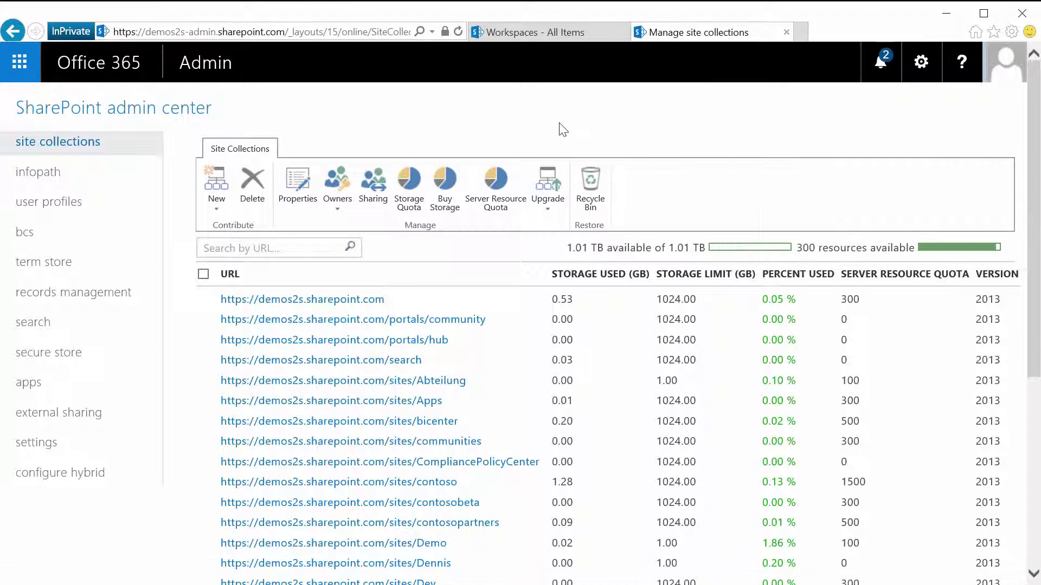
# Step: Open the Apps site collection in a new tab using its copied URL and view its Apps for SharePoint library
pyautogui.moveTo(443, 403); pyautogui.dragTo(220, 404)
pyautogui.hotkey('ctrl', 'c')
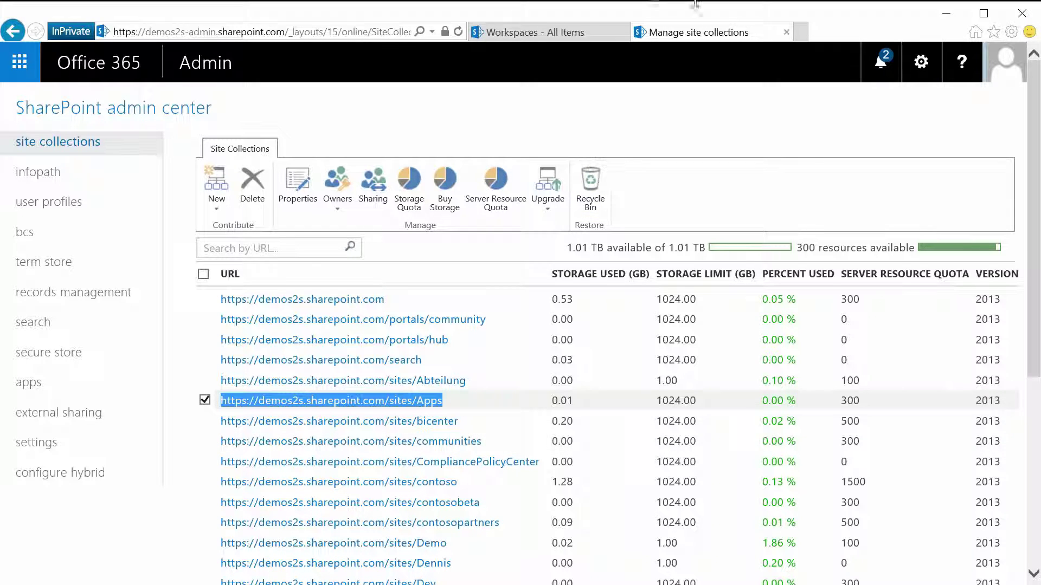
pyautogui.click(801, 32)
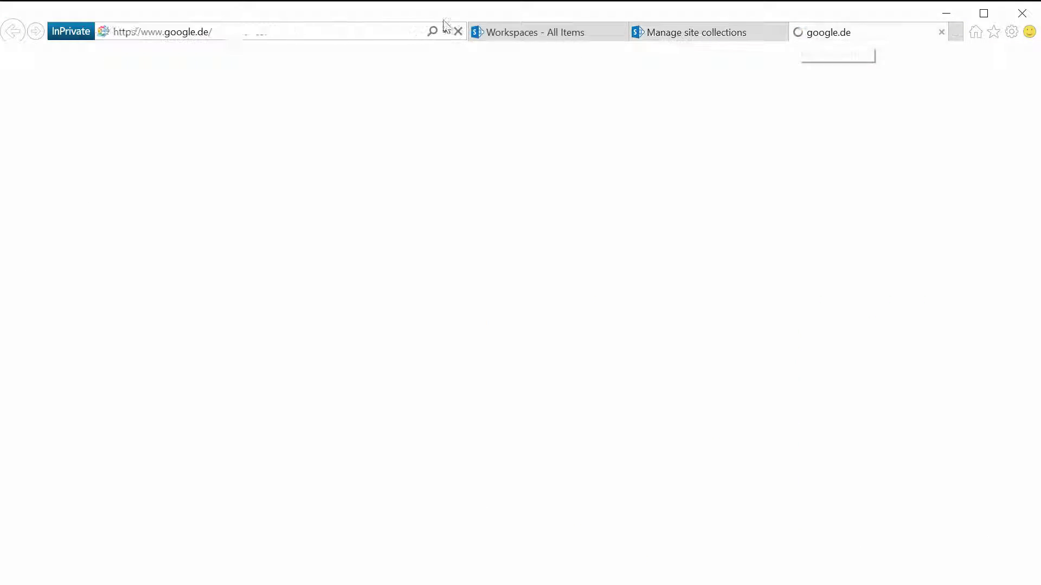
pyautogui.click(295, 32)
pyautogui.hotkey('ctrl', 'v')
pyautogui.press('Return')
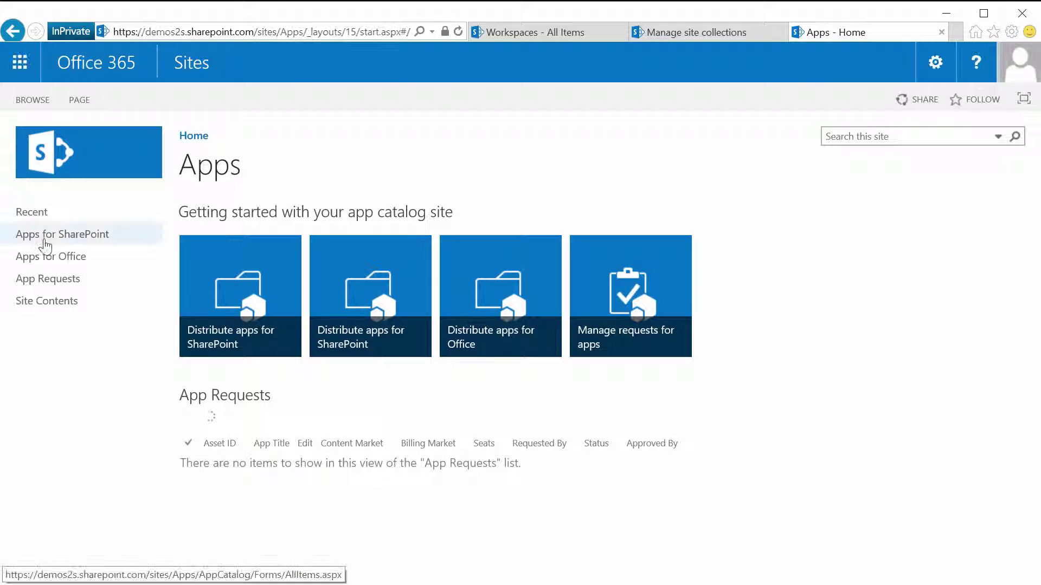
pyautogui.click(58, 241)
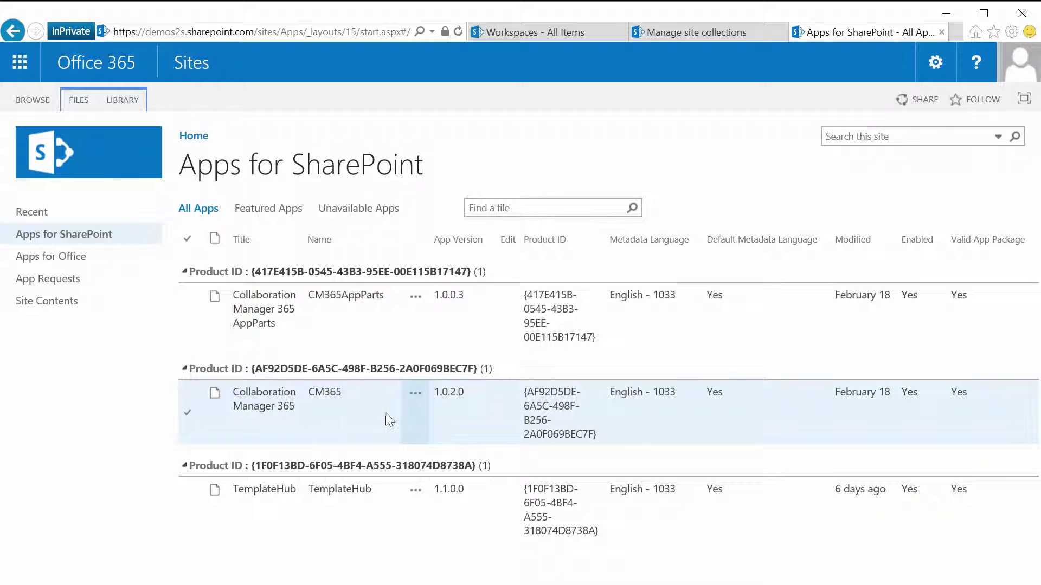
# Step: Close the app catalog and select the selfservice site collection in the admin center's list
pyautogui.click(941, 32)
pyautogui.scroll(-6, 742, 247)
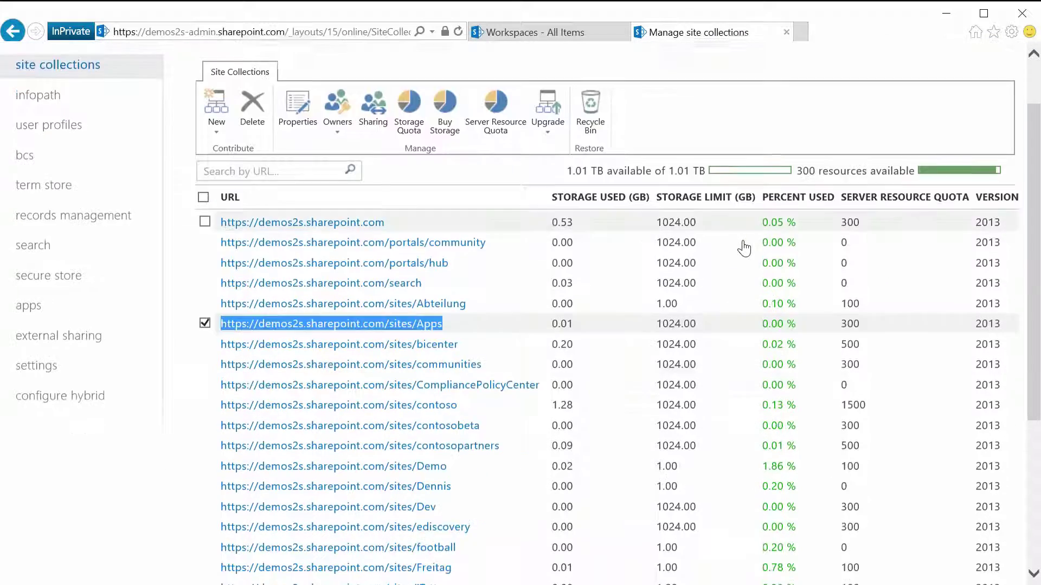
pyautogui.click(494, 425)
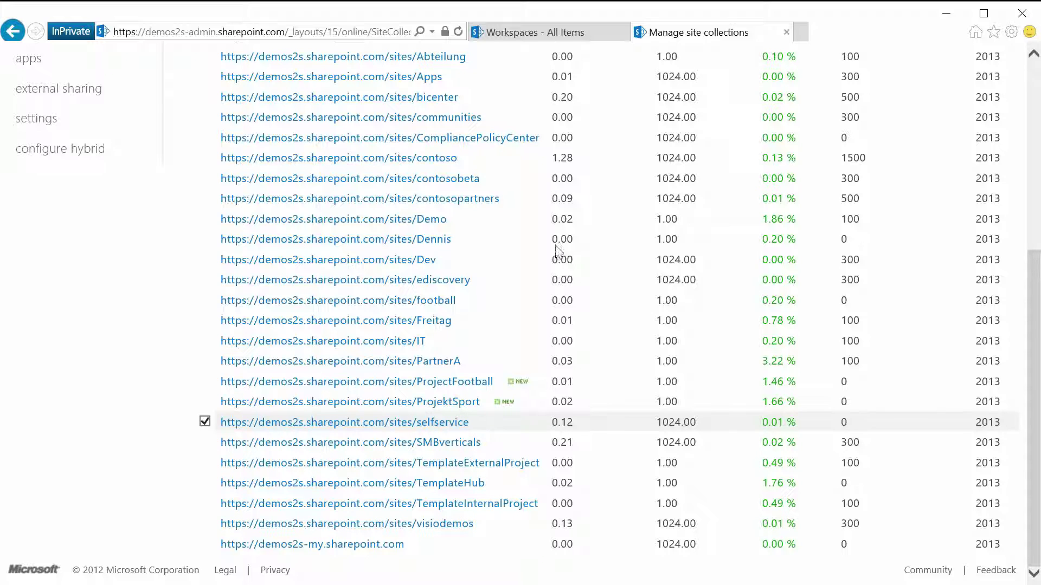
# Step: From the Self Service site's home page, go to adding an app and examine the apps from your organization
pyautogui.click(552, 33)
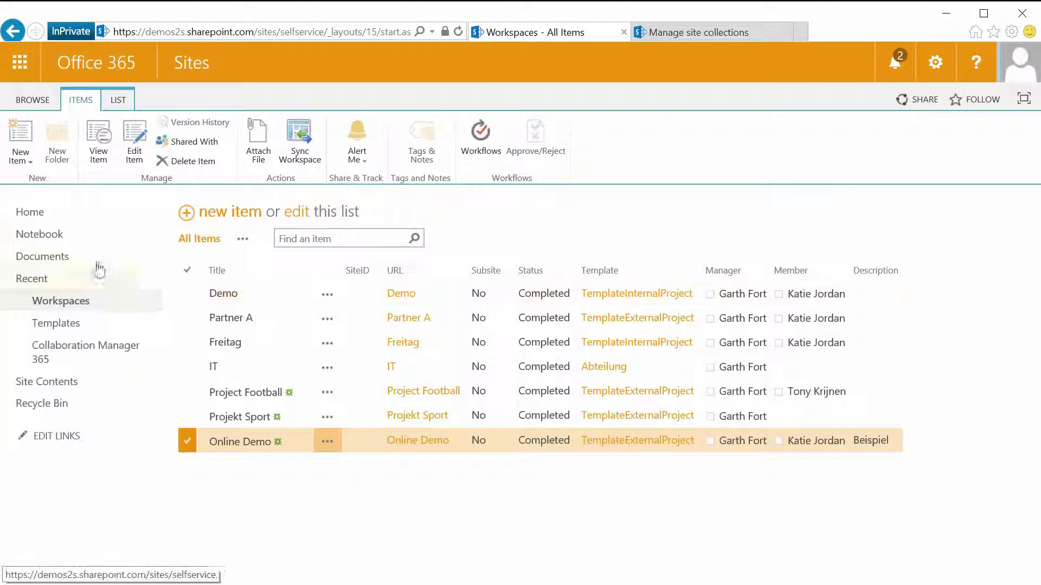
pyautogui.click(33, 212)
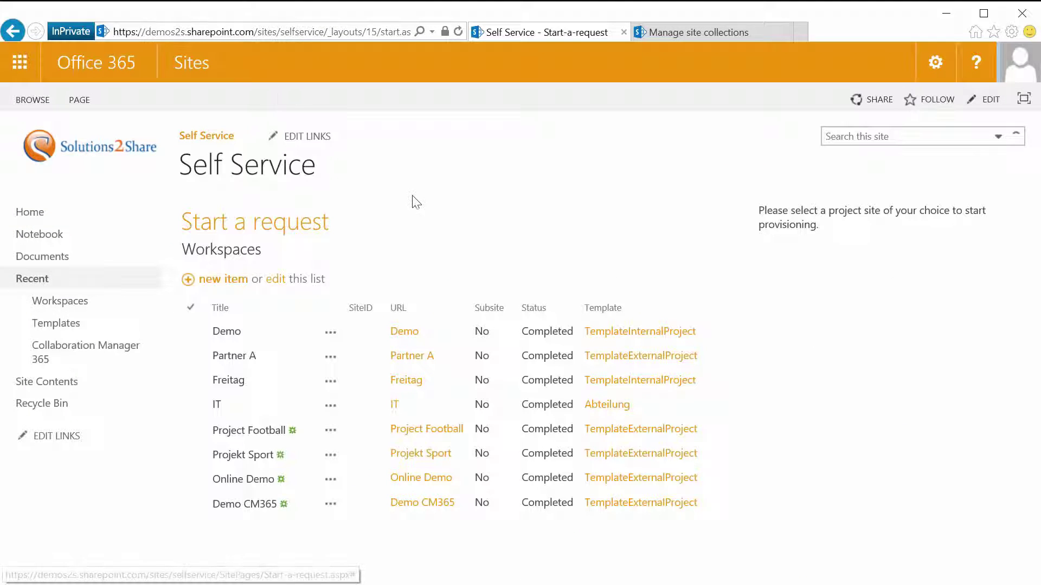
pyautogui.click(936, 63)
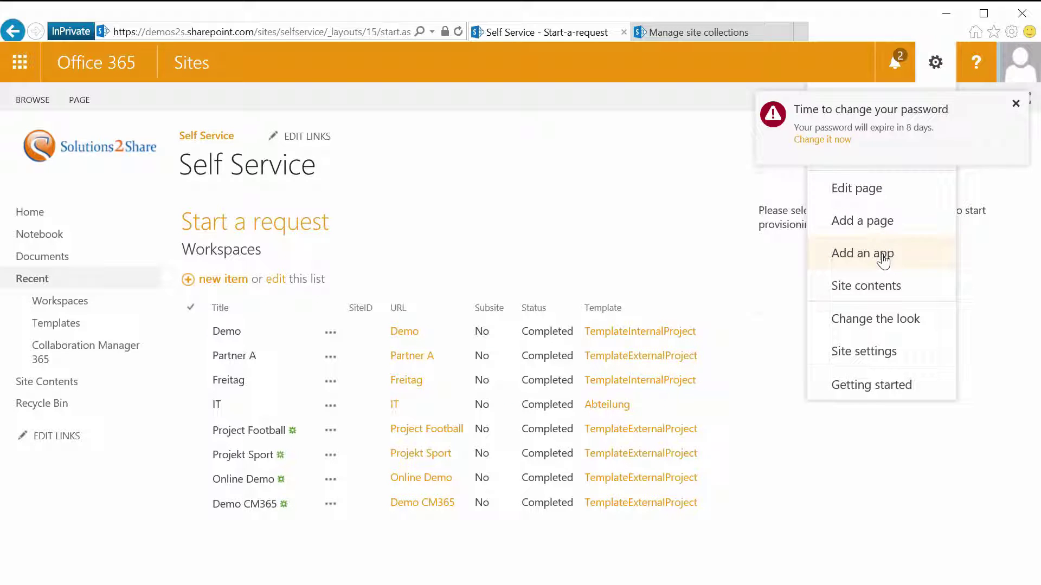
pyautogui.click(883, 256)
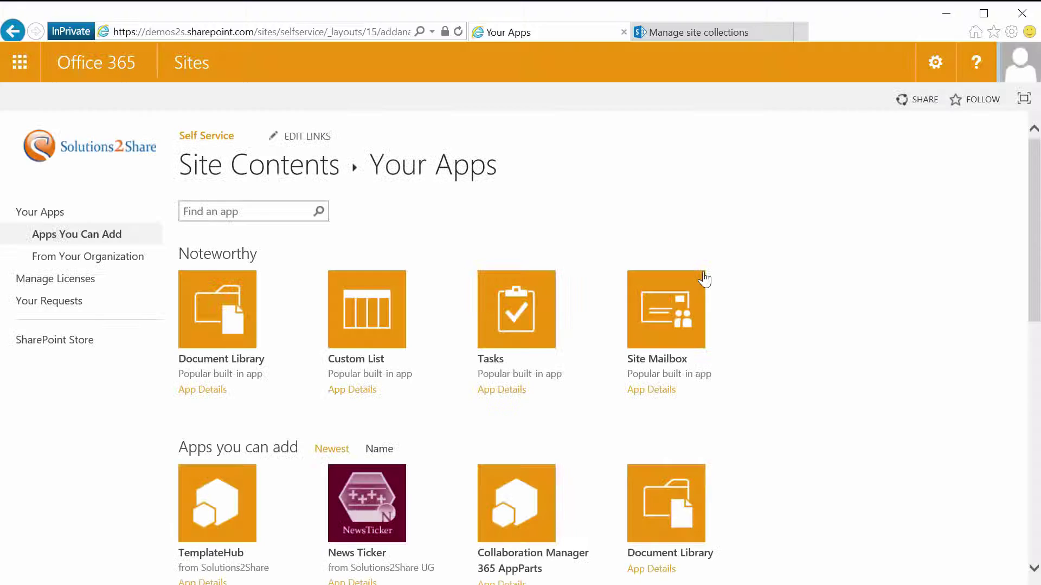
pyautogui.click(102, 268)
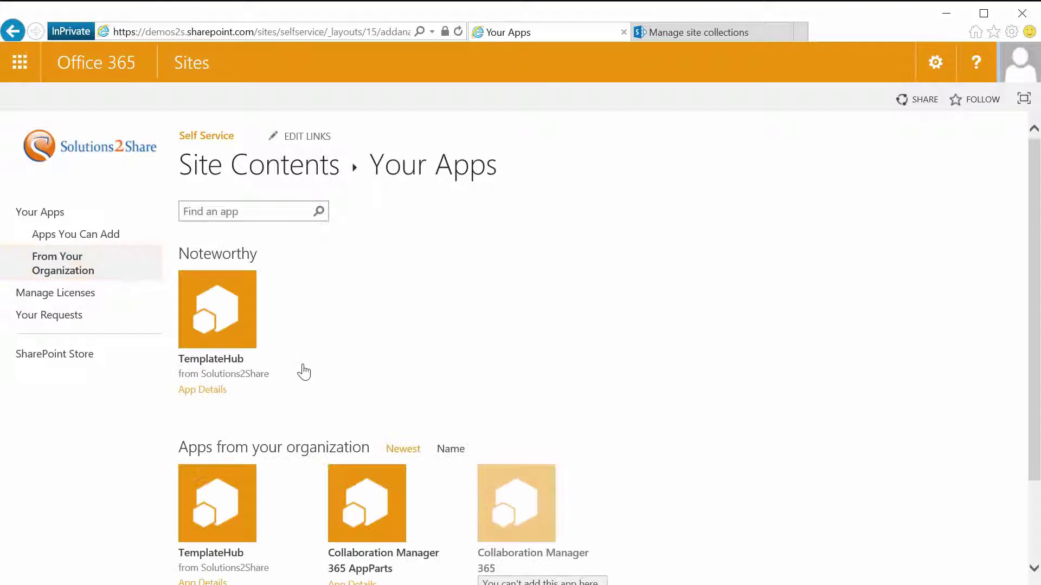
pyautogui.scroll(-2, 517, 398)
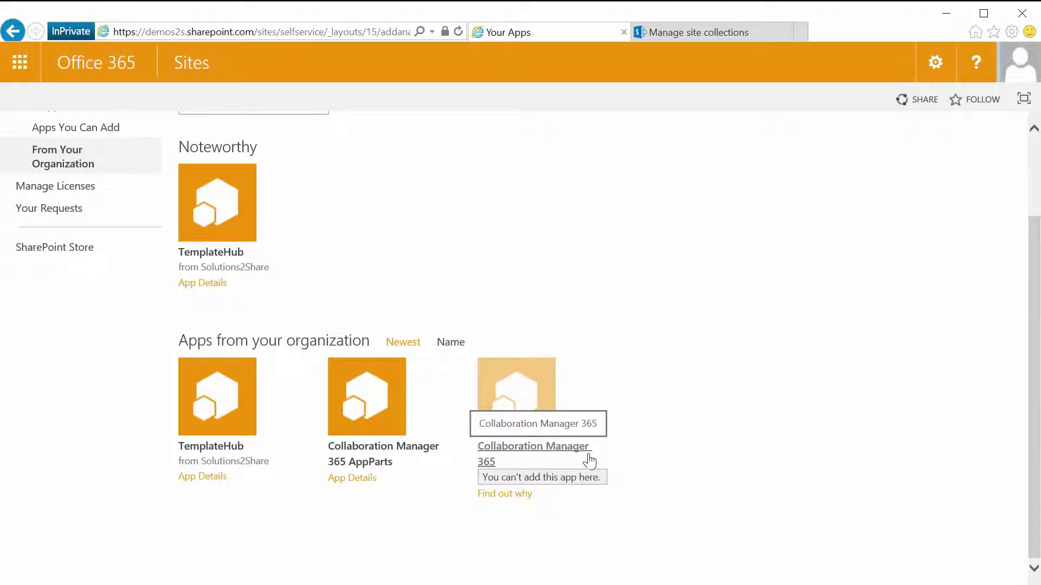
pyautogui.scroll(2, 705, 429)
# Step: Return to the Self Service site's start page
pyautogui.click(48, 155)
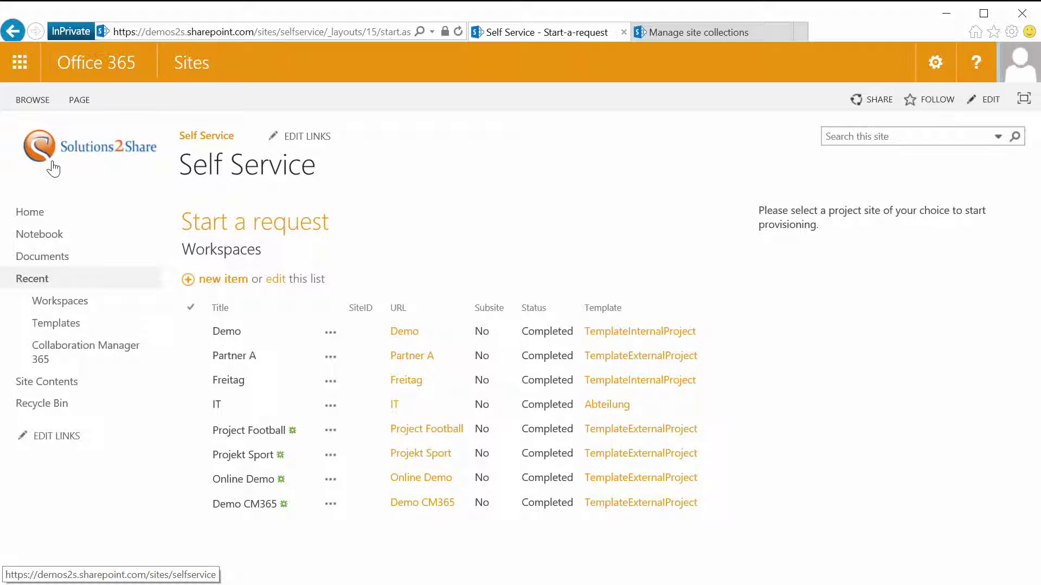
pyautogui.moveTo(60, 303); pyautogui.dragTo(55, 314)
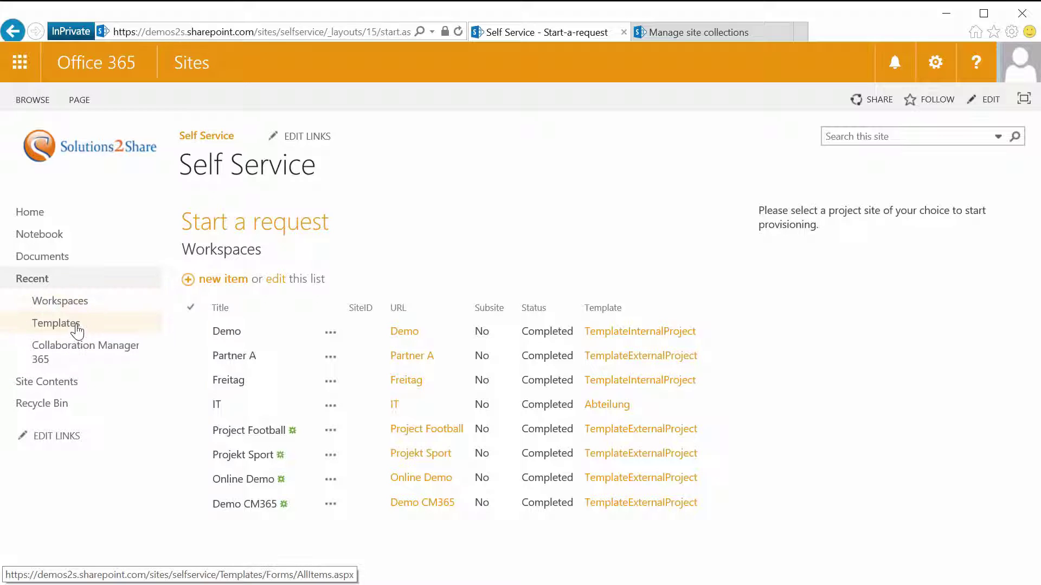
# Step: Open Collaboration Manager 365's basic setup, view the Add administrator form, and return to the Self Service site
pyautogui.click(94, 363)
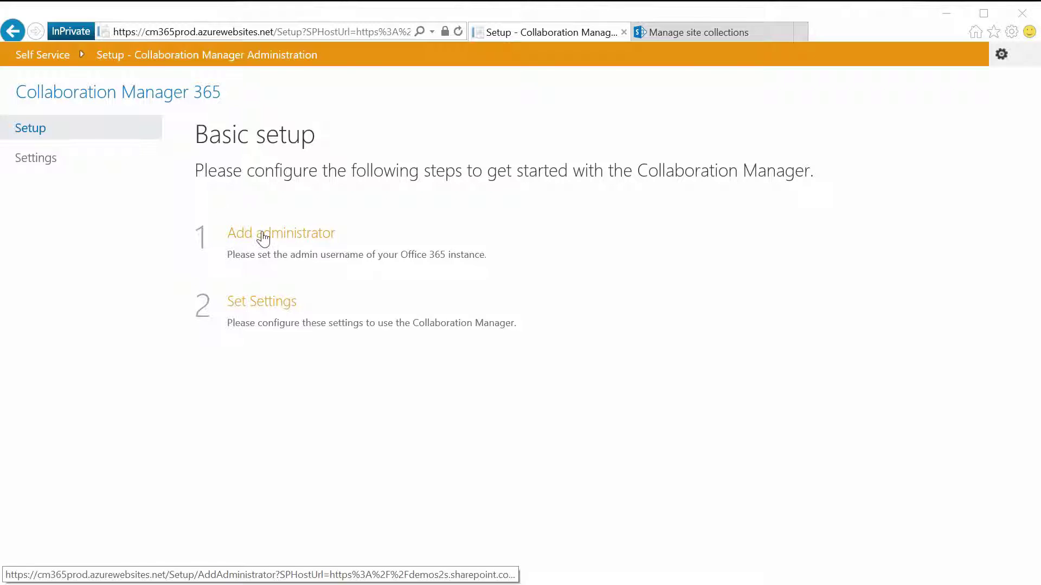
pyautogui.click(271, 234)
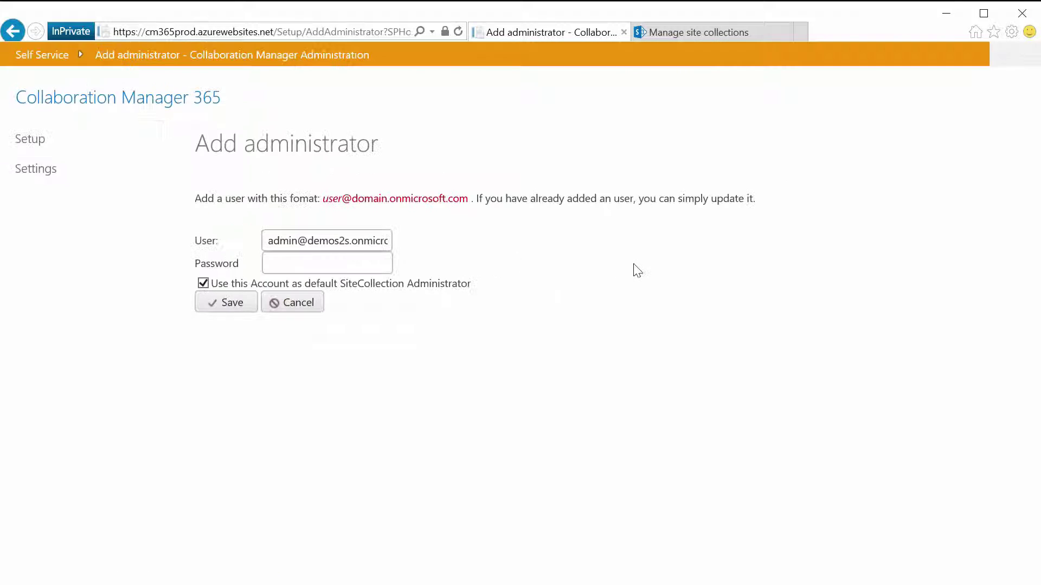
pyautogui.click(302, 265)
pyautogui.click(47, 56)
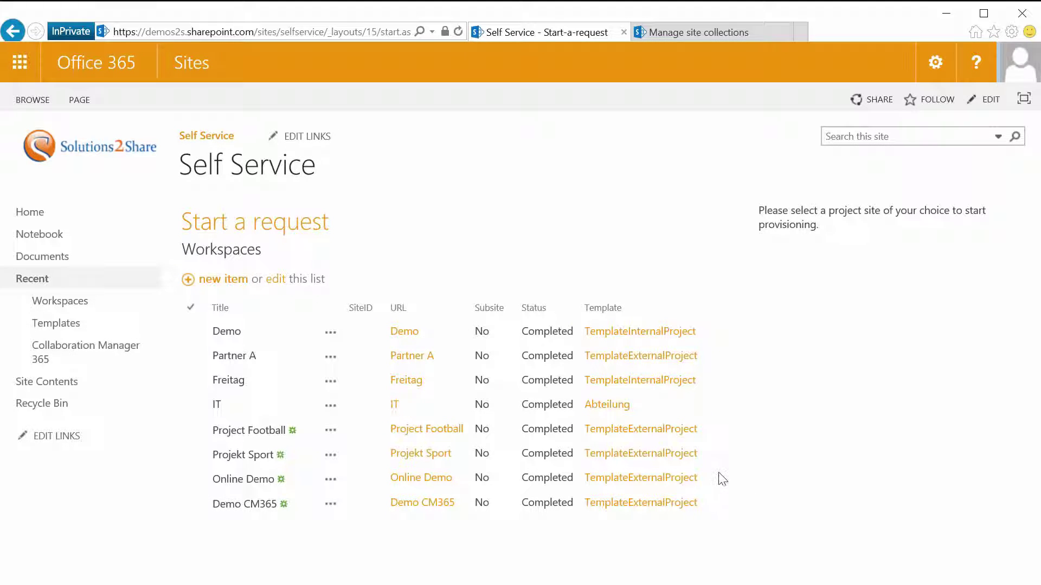
# Step: Open the Self Service site's Templates library and display its file commands for creating and saving templates
pyautogui.moveTo(51, 326); pyautogui.dragTo(50, 331)
pyautogui.click(54, 325)
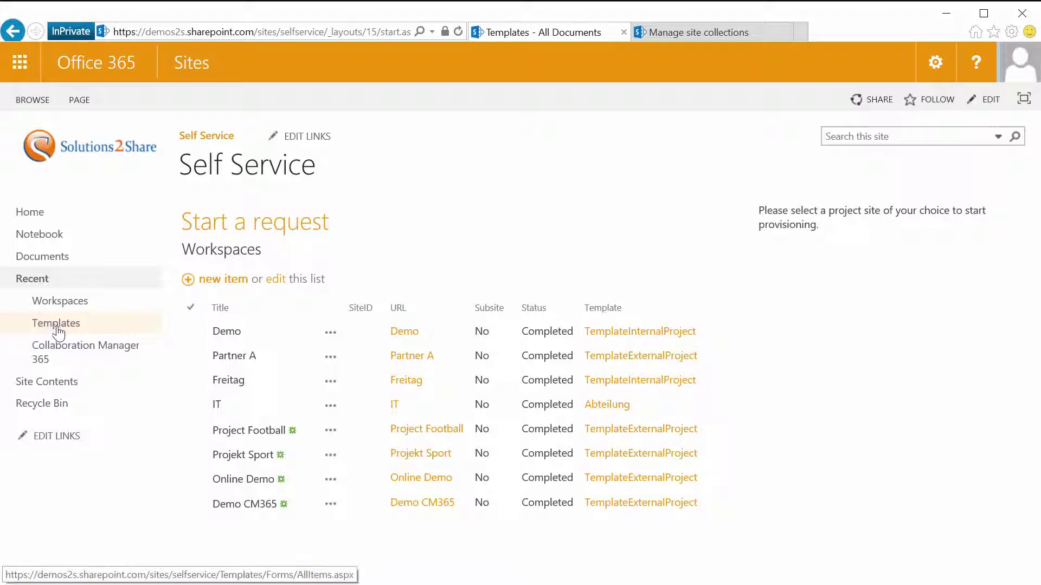
pyautogui.click(79, 100)
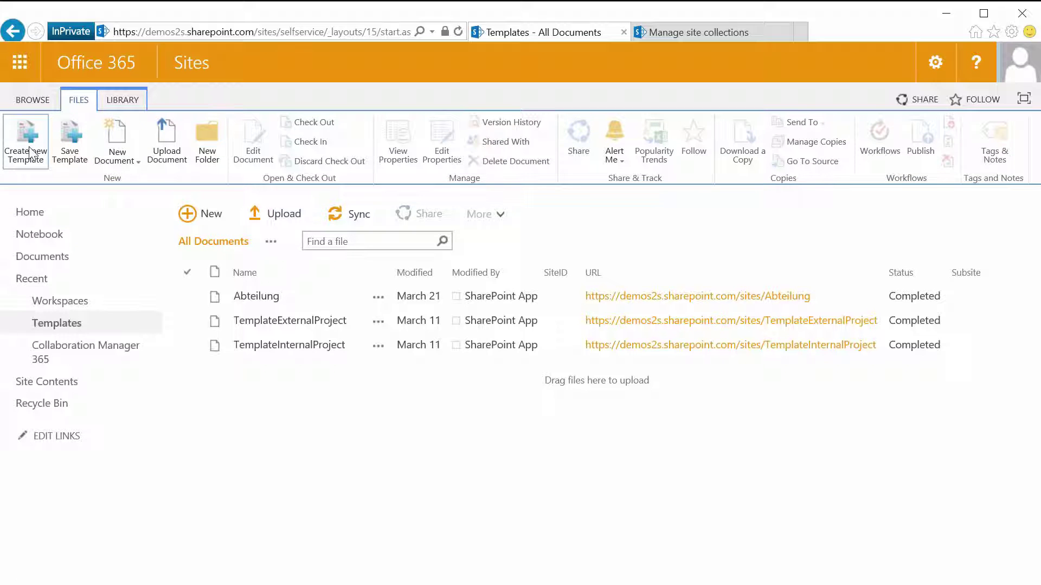
# Step: Open the TemplateExternalProject site in a new tab, view its home page and available site settings options, and close the tab
pyautogui.keyDown('ctrl'); pyautogui.click(712, 321); pyautogui.keyUp('ctrl')
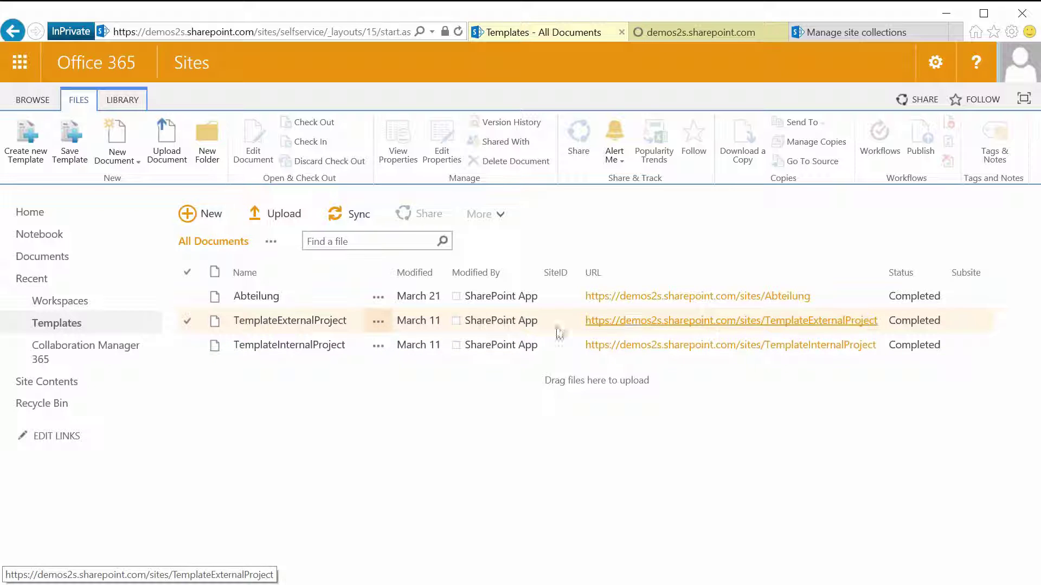
pyautogui.click(704, 31)
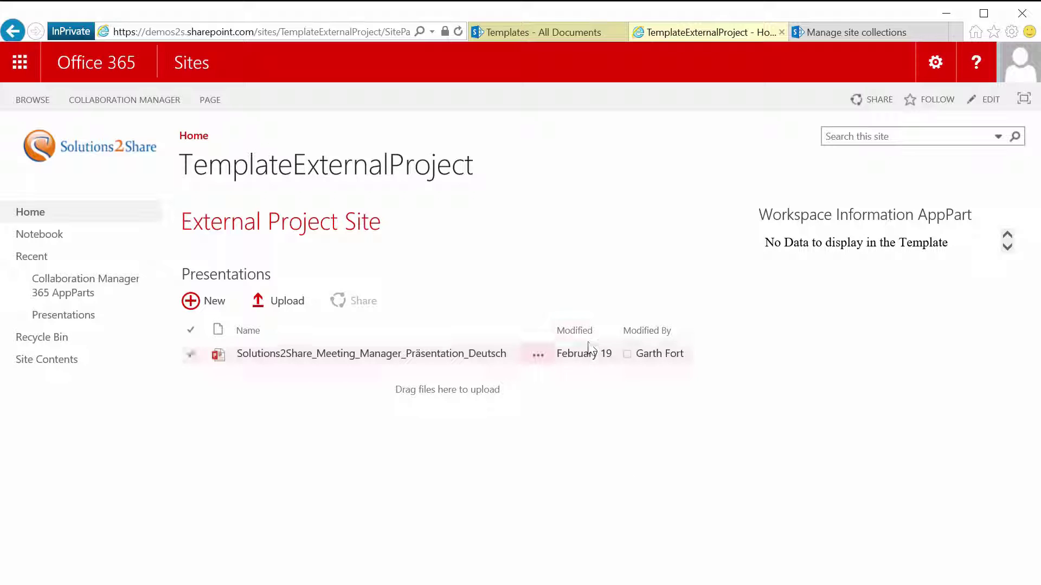
pyautogui.click(935, 63)
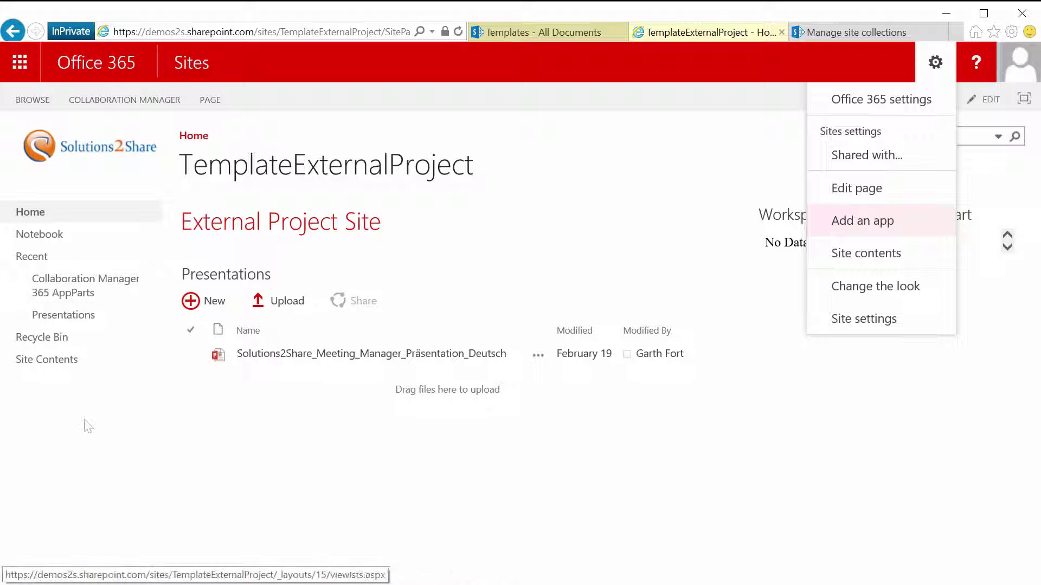
pyautogui.click(345, 458)
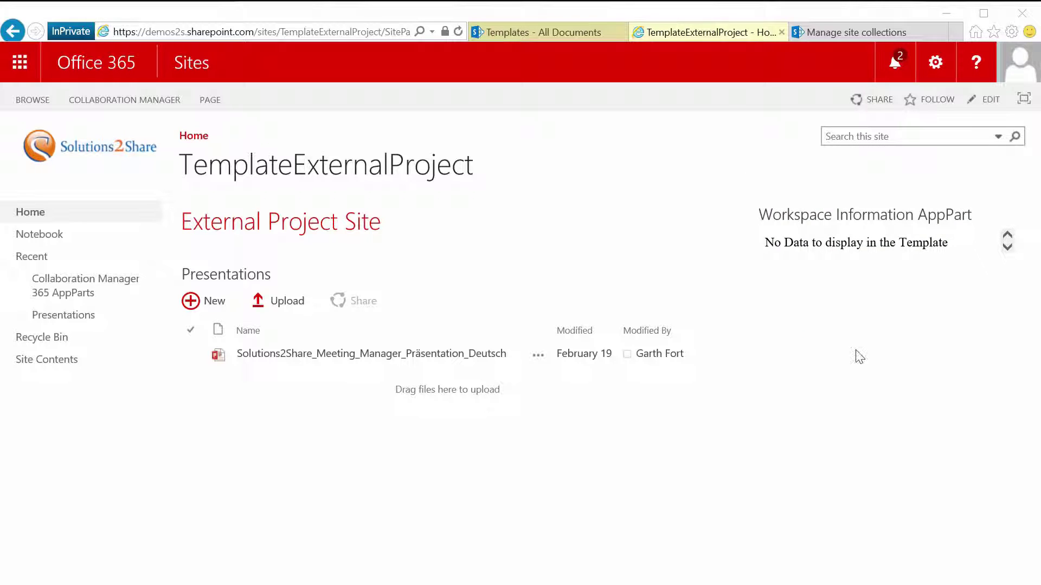
pyautogui.click(781, 34)
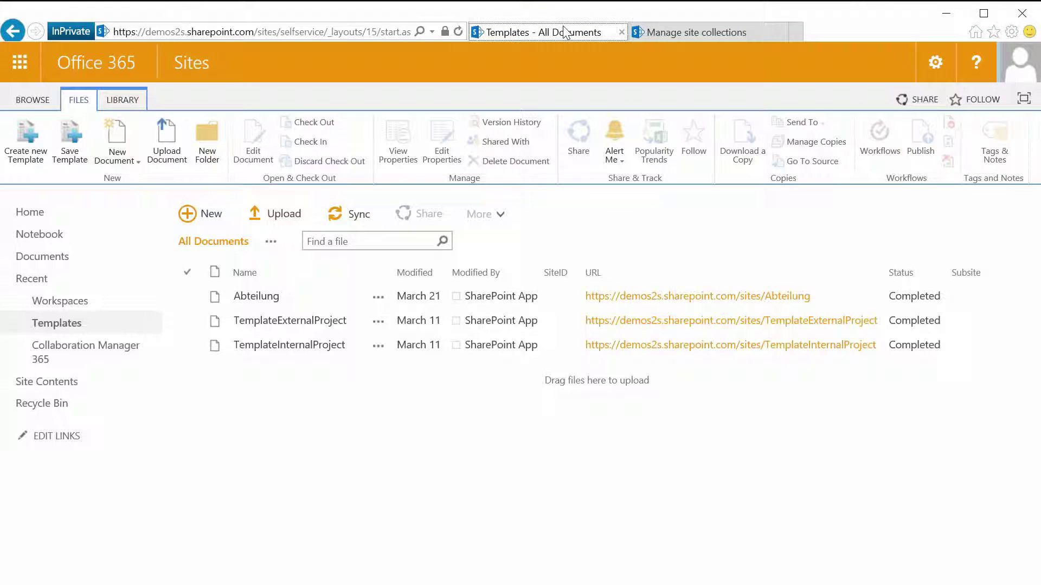
# Step: Select TemplateExternalProject in the Templates library, examine its version history, and close the history
pyautogui.click(187, 321)
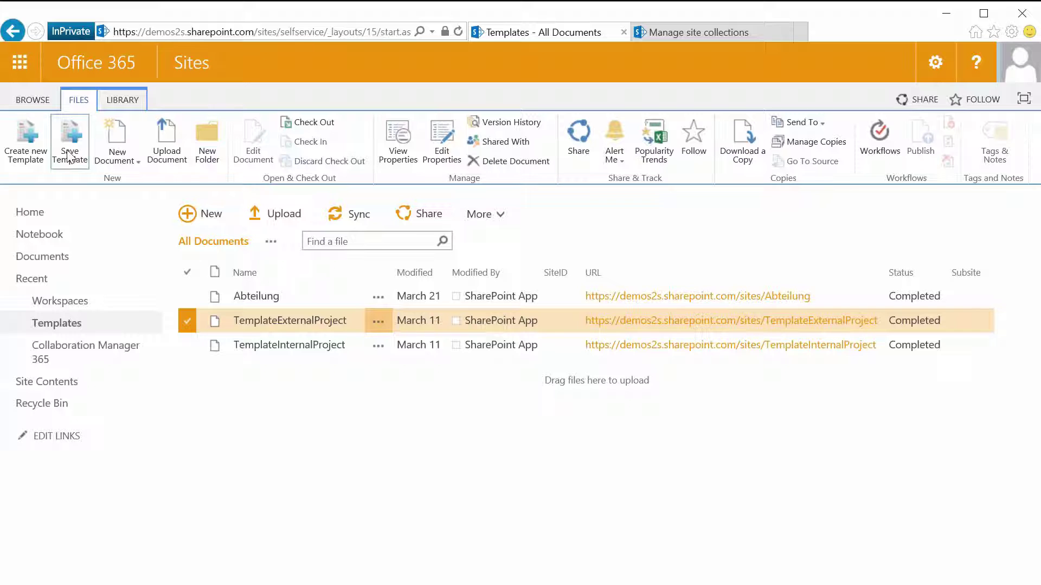
pyautogui.click(379, 322)
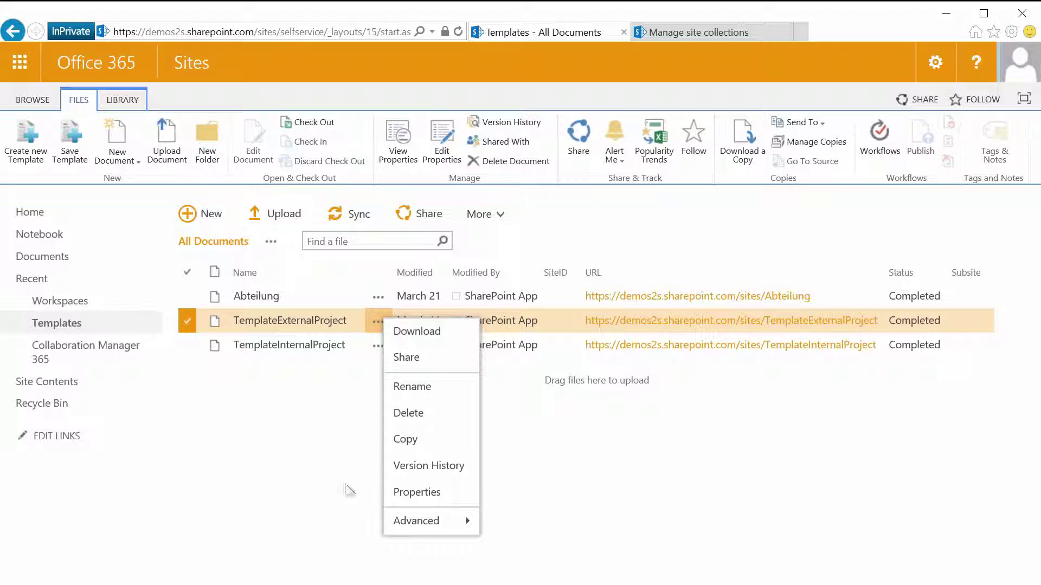
pyautogui.click(420, 466)
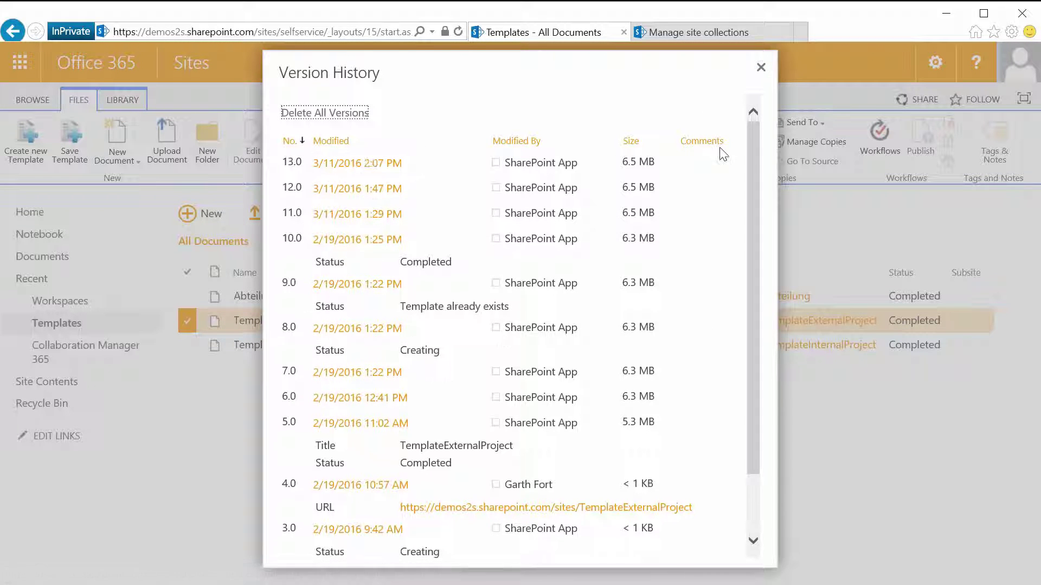
pyautogui.click(761, 68)
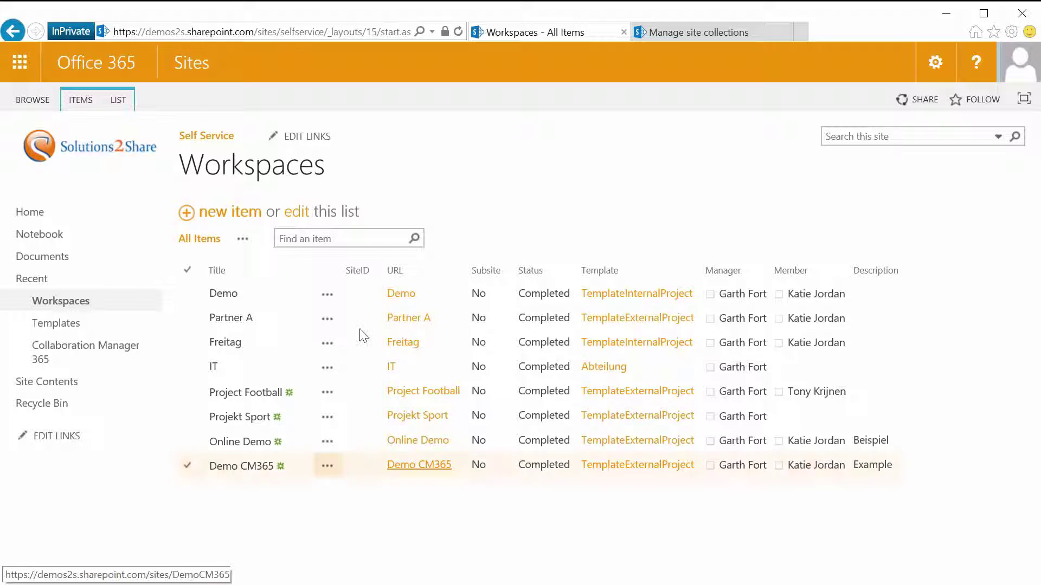
# Step: Revisit the Templates library, return to the Workspaces list, and select Demo CM365 to display its item commands
pyautogui.click(51, 333)
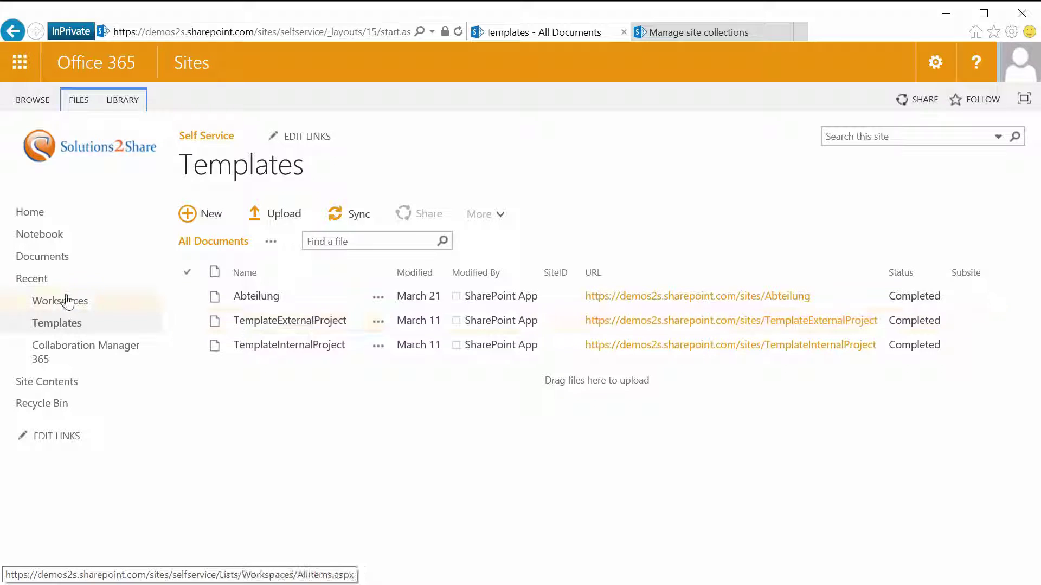
pyautogui.click(48, 307)
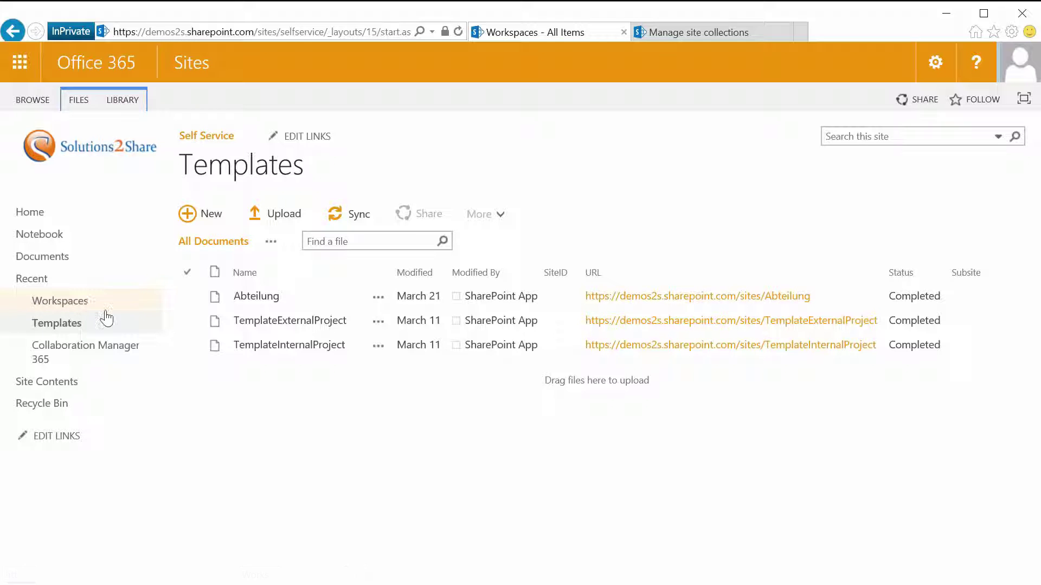
pyautogui.click(185, 463)
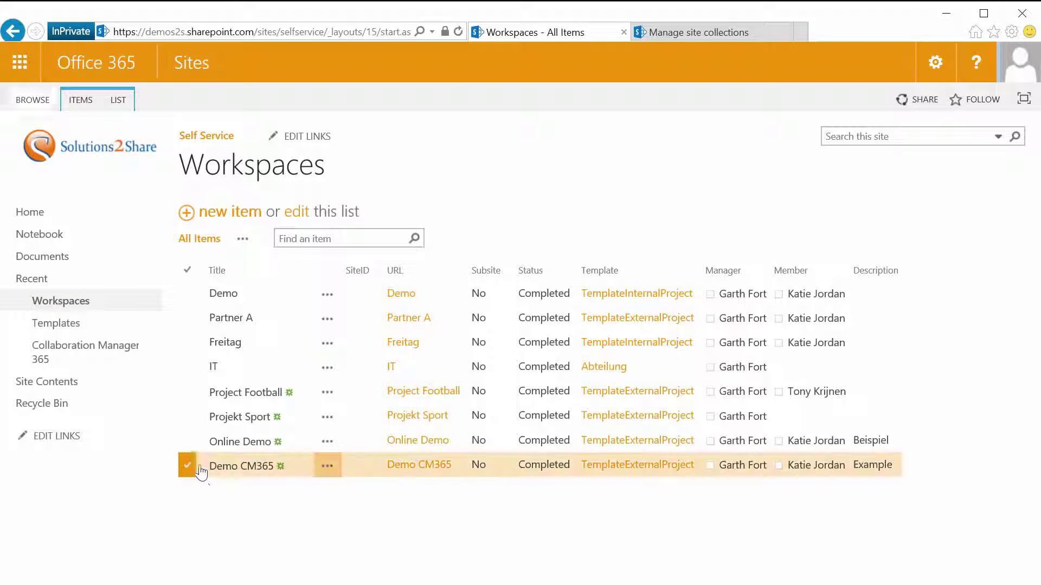
pyautogui.click(80, 100)
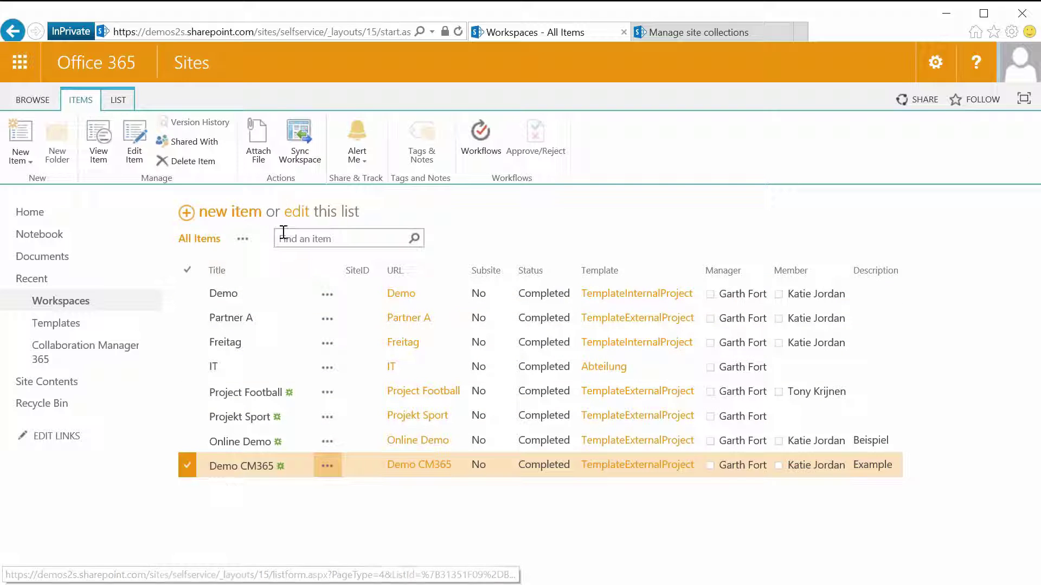